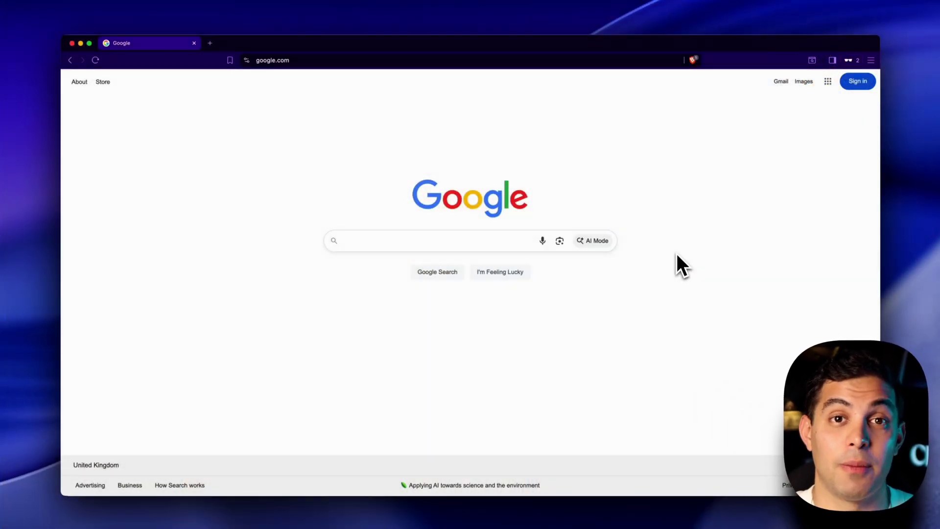
- Go to lmarena.ai in Brave Browser
left_click(870, 61)
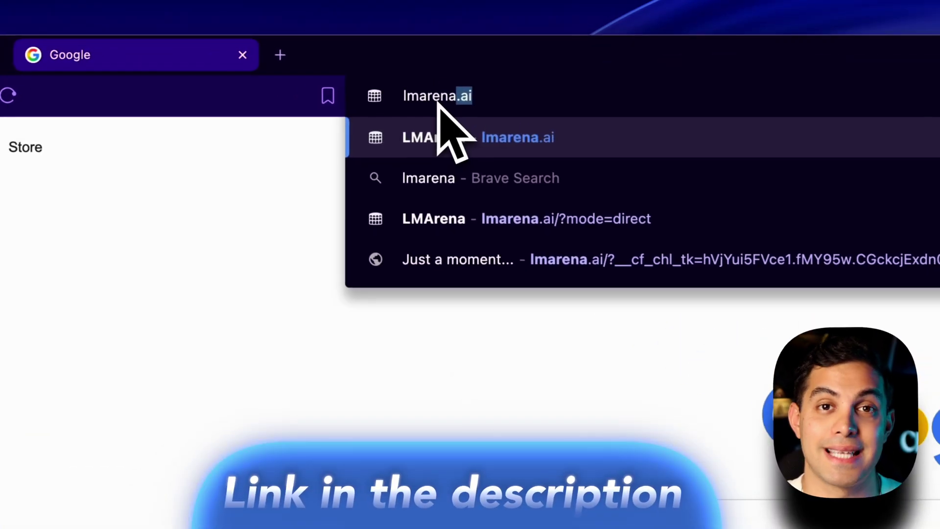
key("Return")
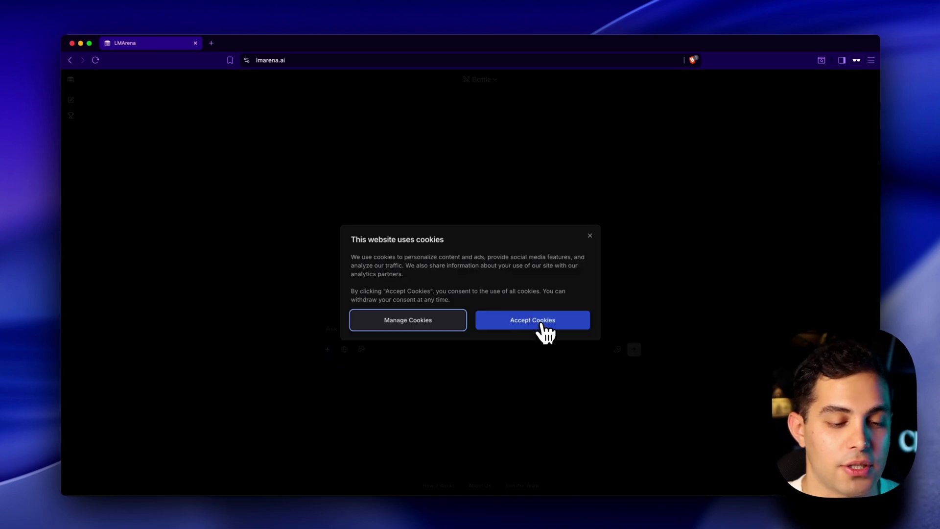
- Accept cookies, switch to image mode, and vote the left dog-in-park image better
left_click(542, 324)
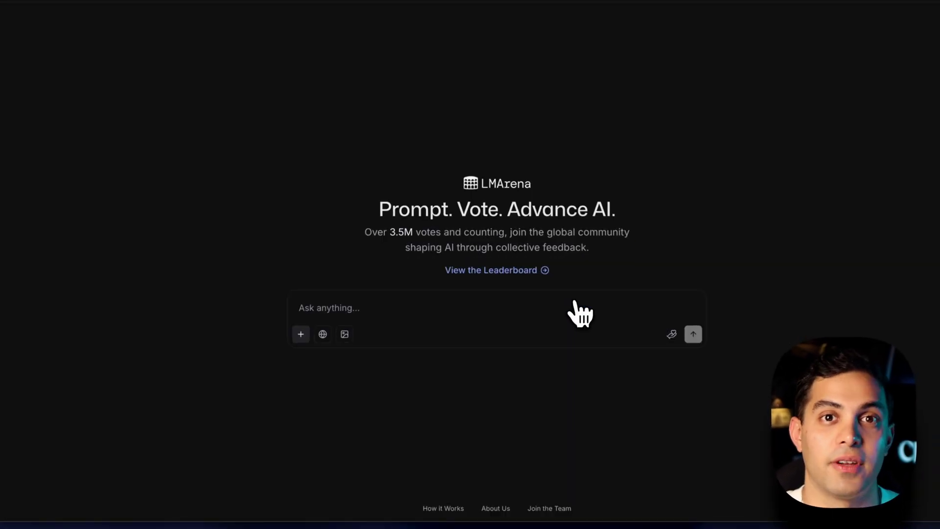
left_click(345, 334)
left_click(483, 93)
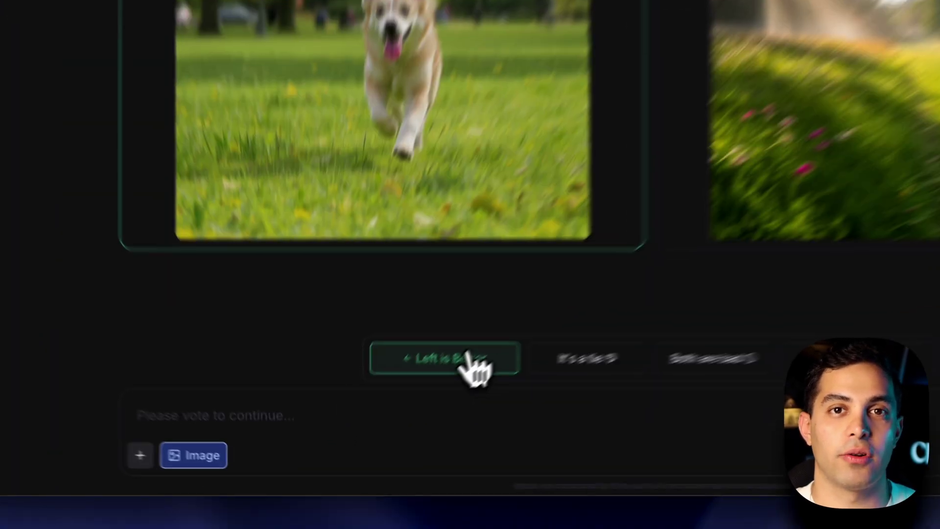
left_click(386, 425)
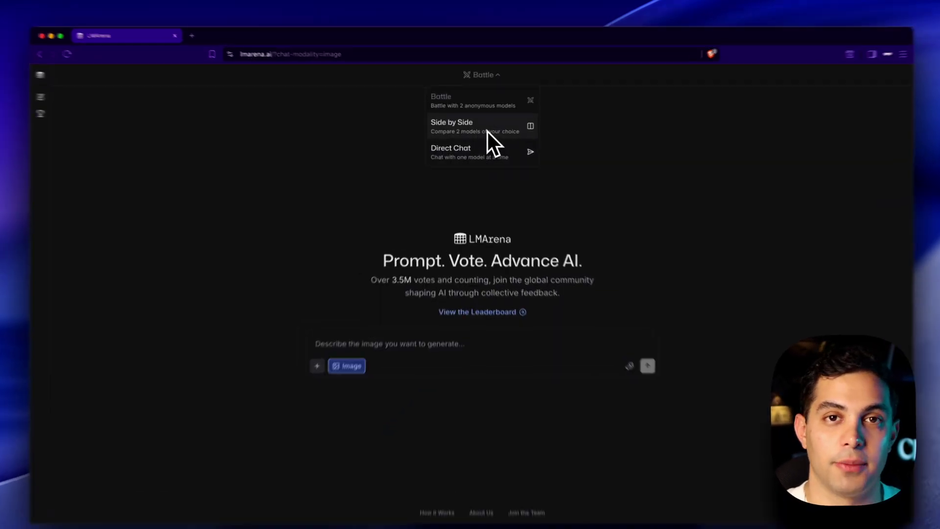
- Switch to Side by Side mode and browse both model-slot dropdowns
left_click(487, 128)
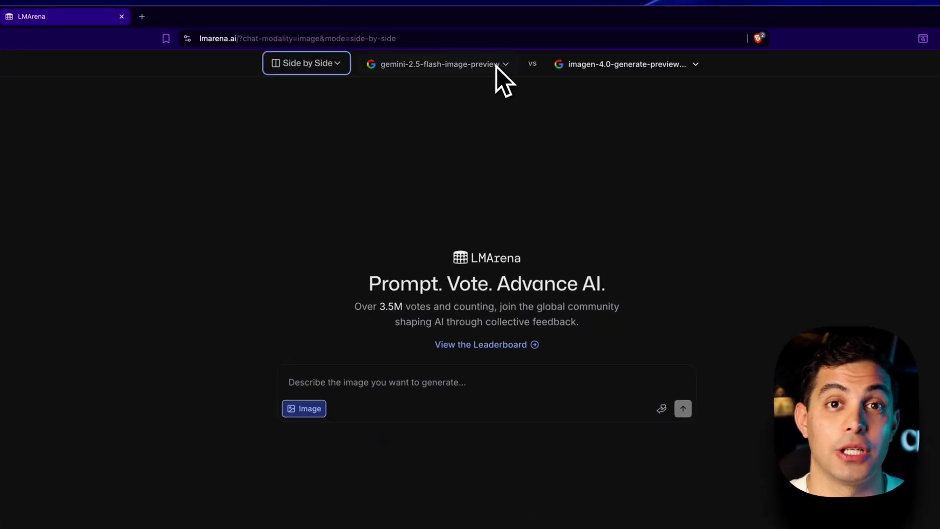
left_click(641, 68)
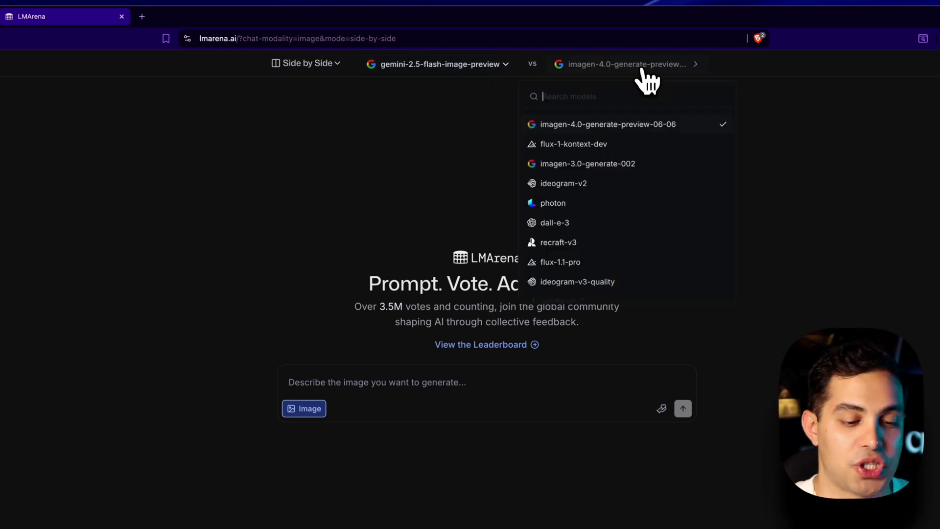
left_click(446, 71)
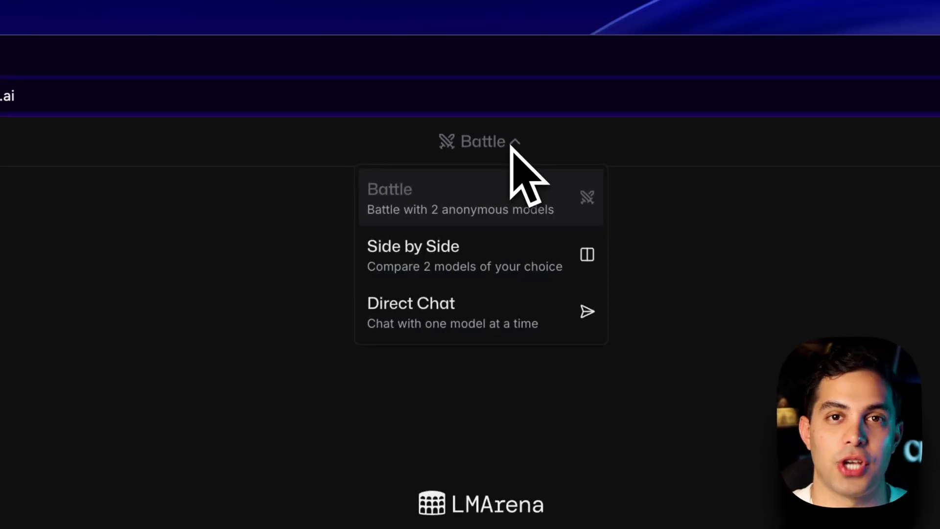
- Choose Direct Chat and turn on image generation for gemini-2.5-flash-image-preview
left_click(514, 310)
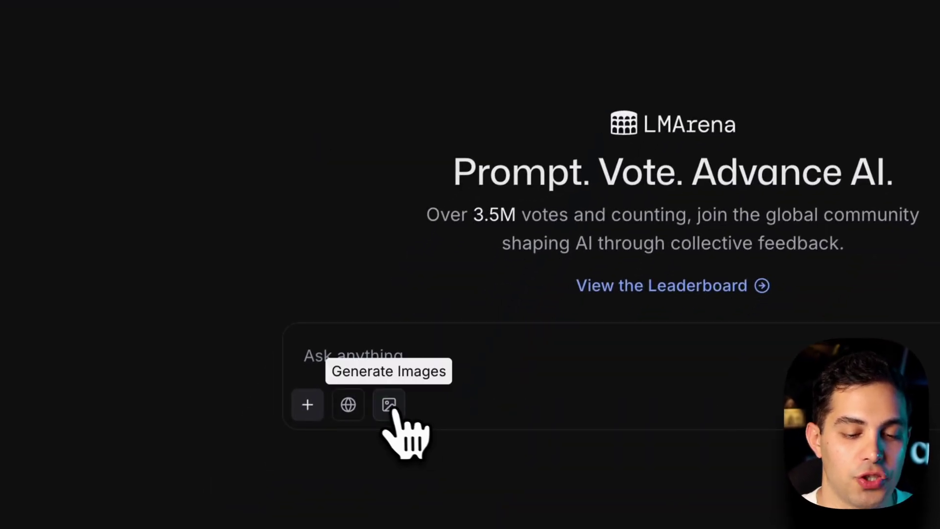
left_click(389, 405)
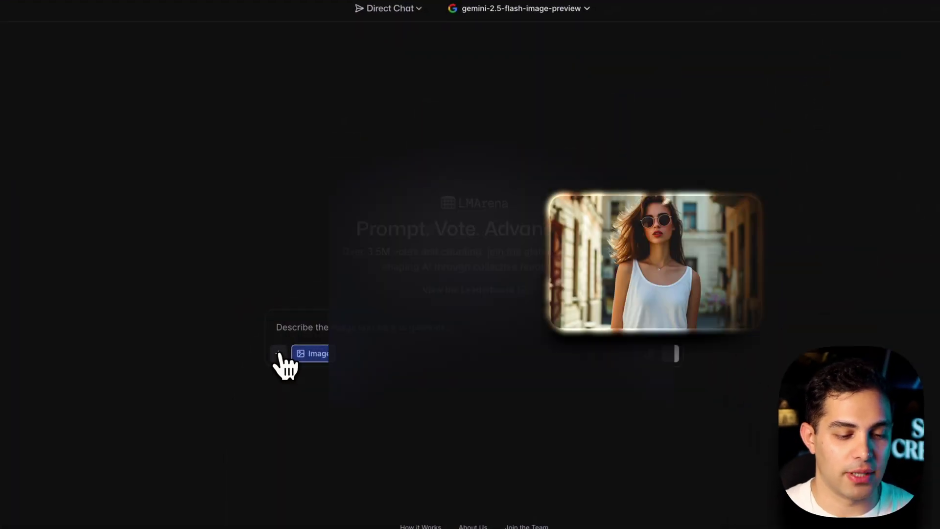
- Send the dress and woman photos with the try-on prompt, then enlarge the result
left_click(278, 353)
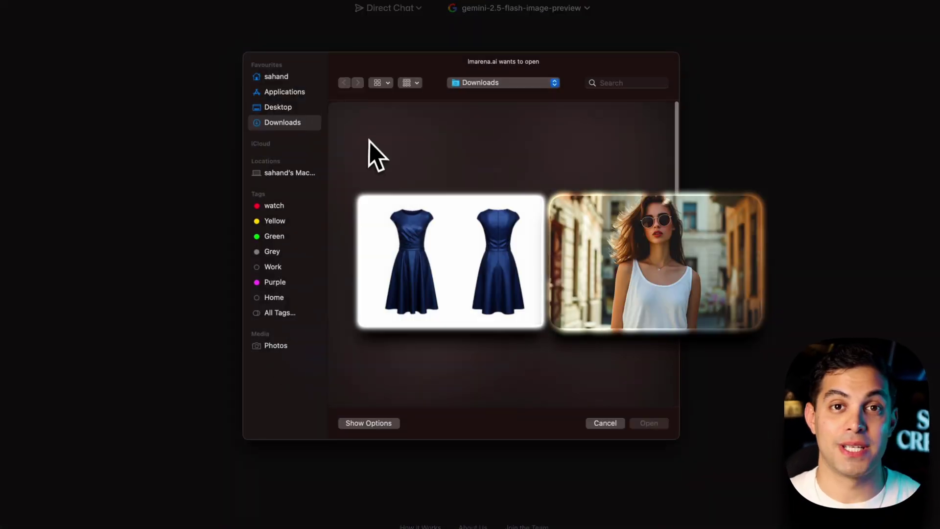
scroll(463, 353, "down", 5)
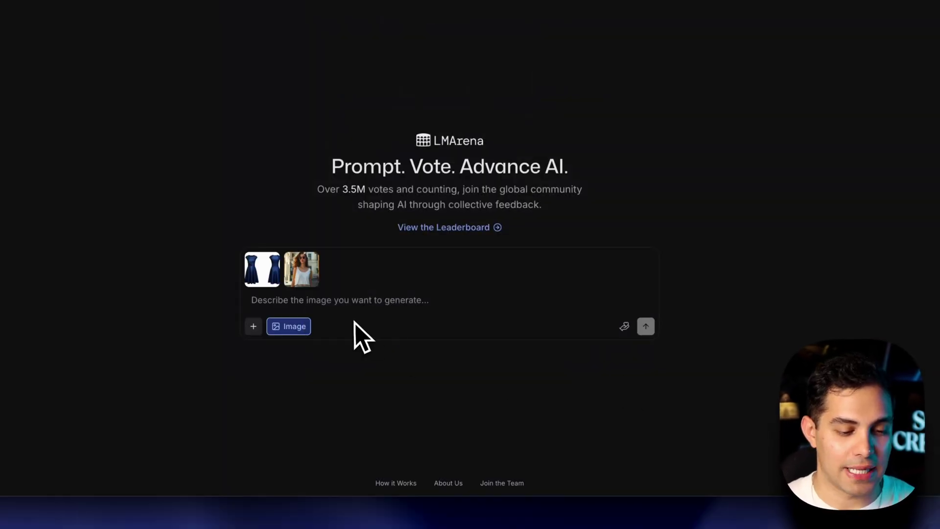
type("Generate the woman wearing the blue dress")
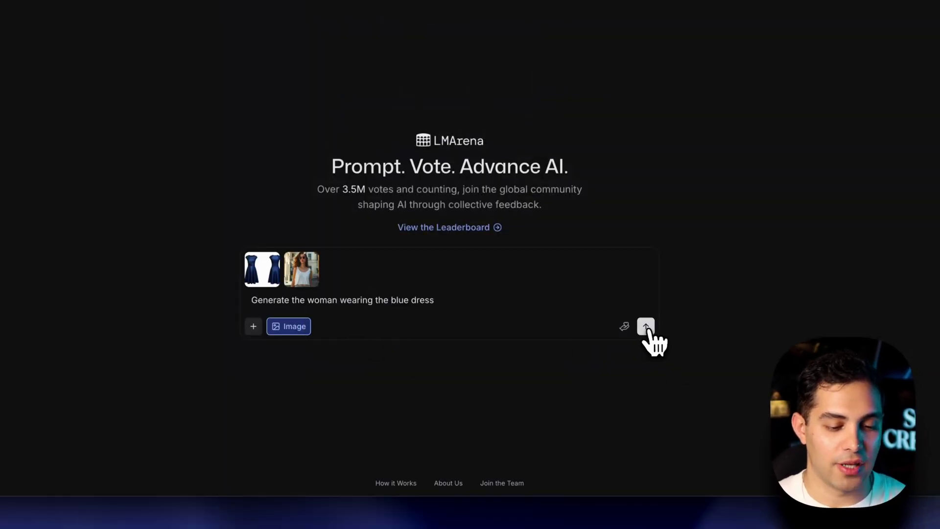
left_click(647, 328)
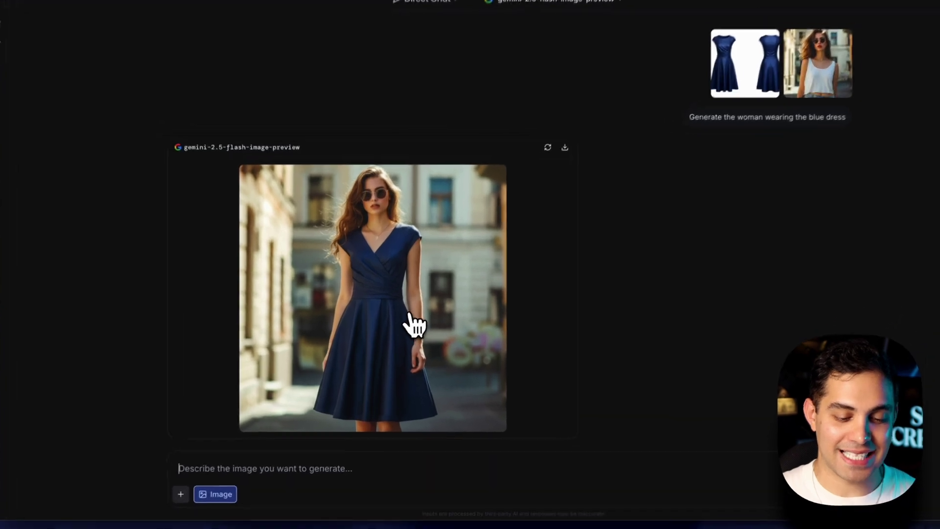
left_click(403, 338)
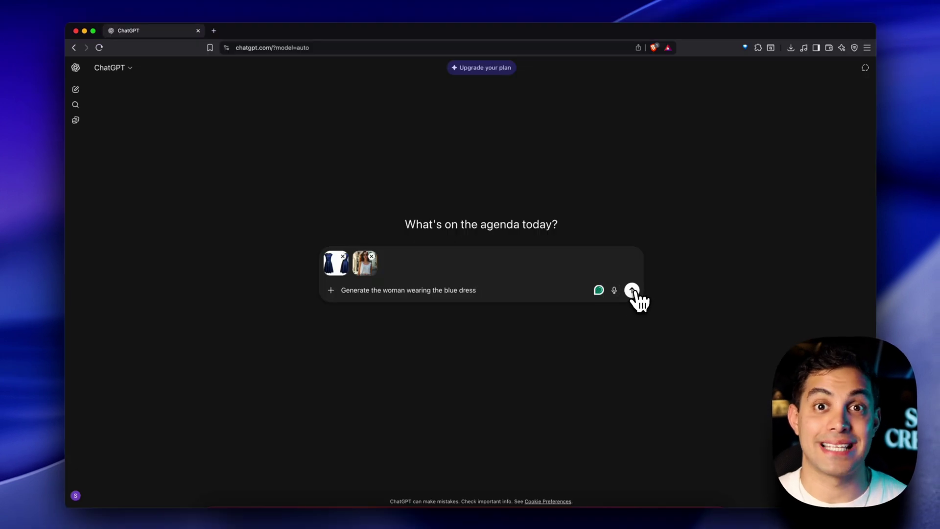
- Send the try-on prompt in ChatGPT and compare its navy-dress image with the original photo
left_click(632, 290)
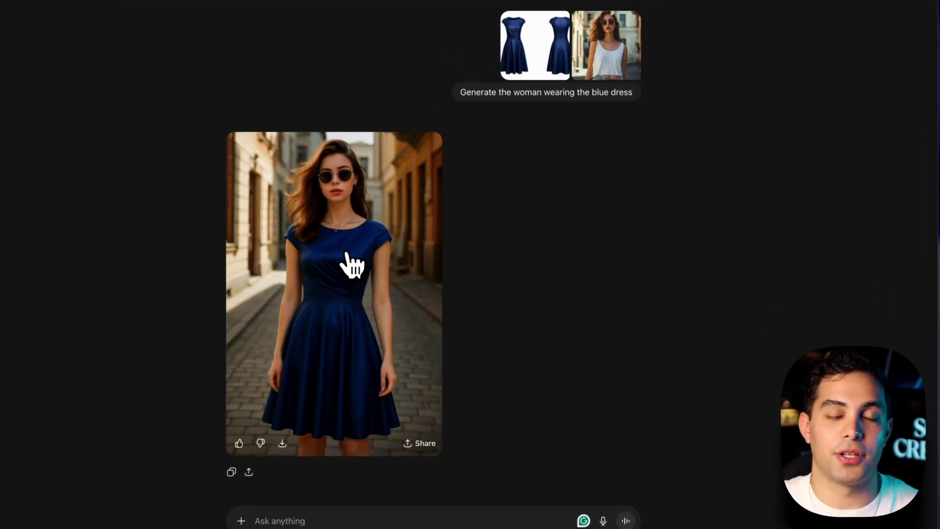
left_click(414, 280)
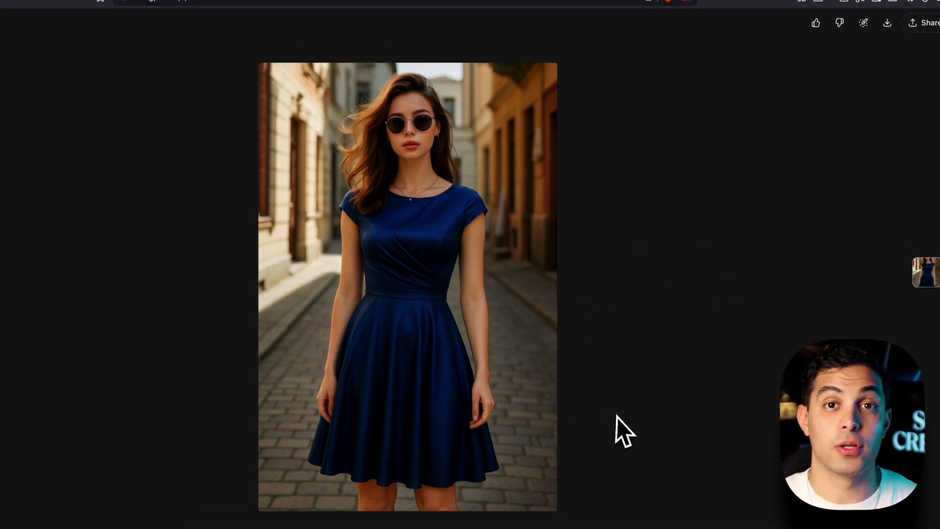
left_click(618, 417)
left_click(631, 99)
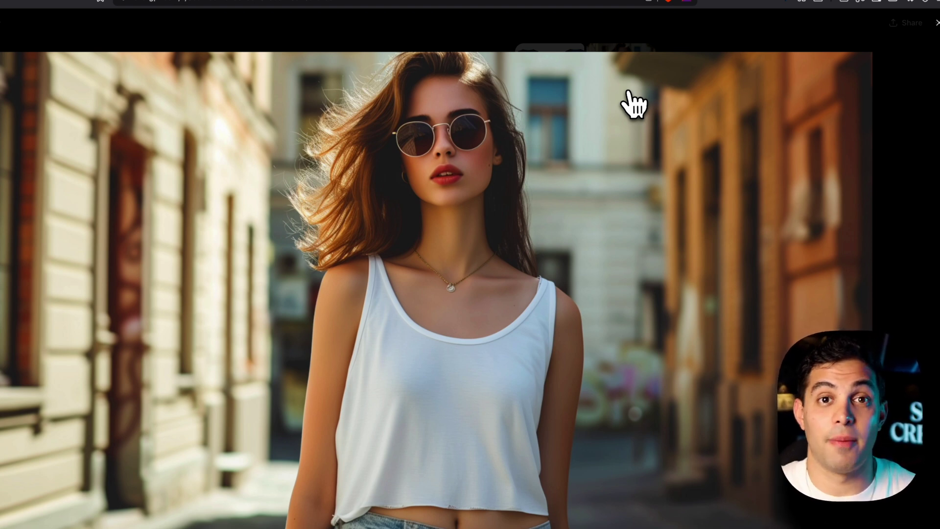
left_click(634, 105)
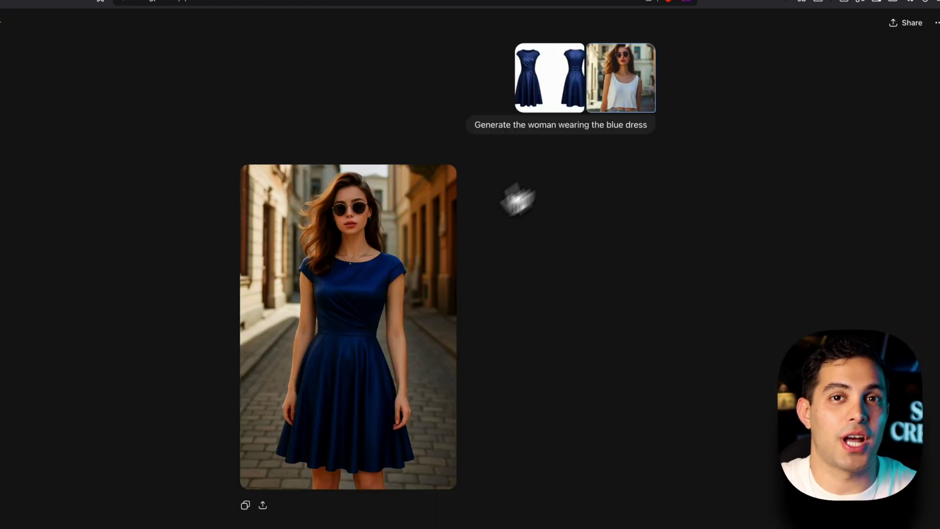
left_click(416, 261)
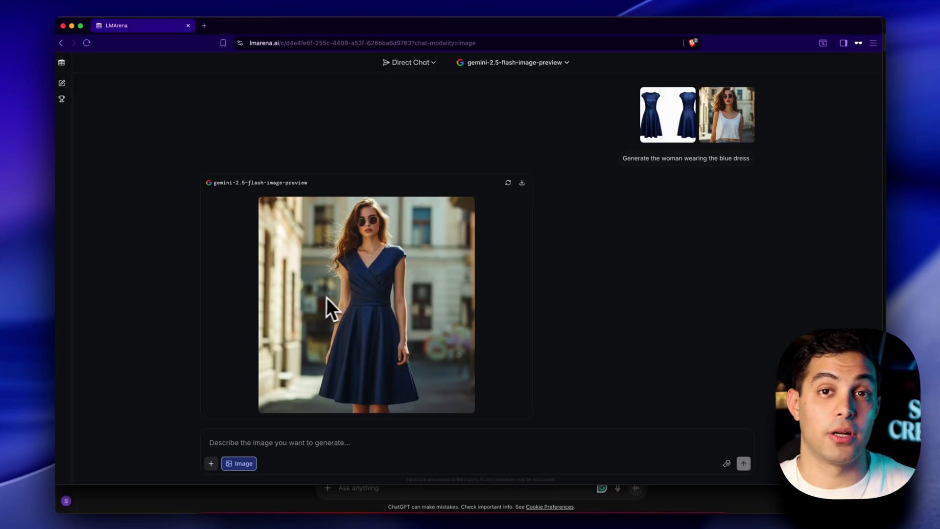
- Compare the original woman photo against the enlarged blue-dress result
left_click(727, 120)
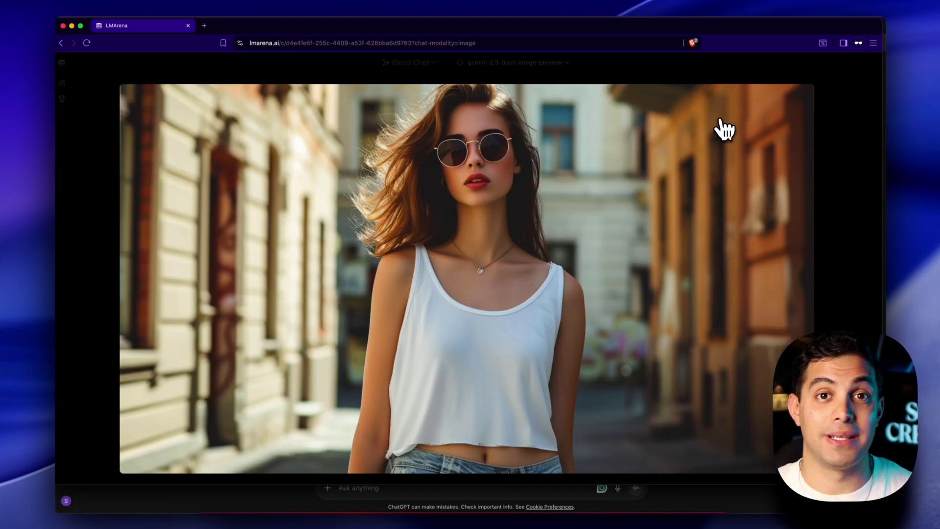
left_click(724, 130)
left_click(459, 267)
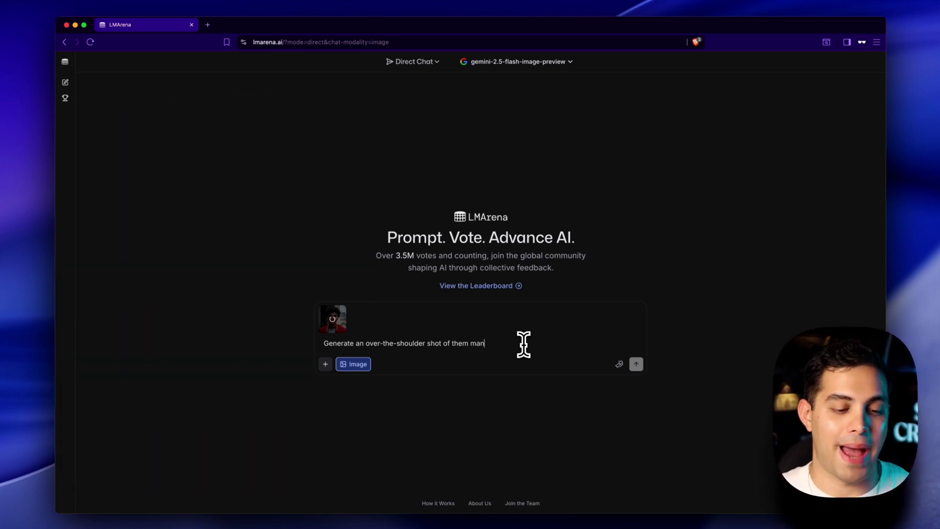
- Send the over-the-shoulder prompt and close the enlarged generated image
key("Return")
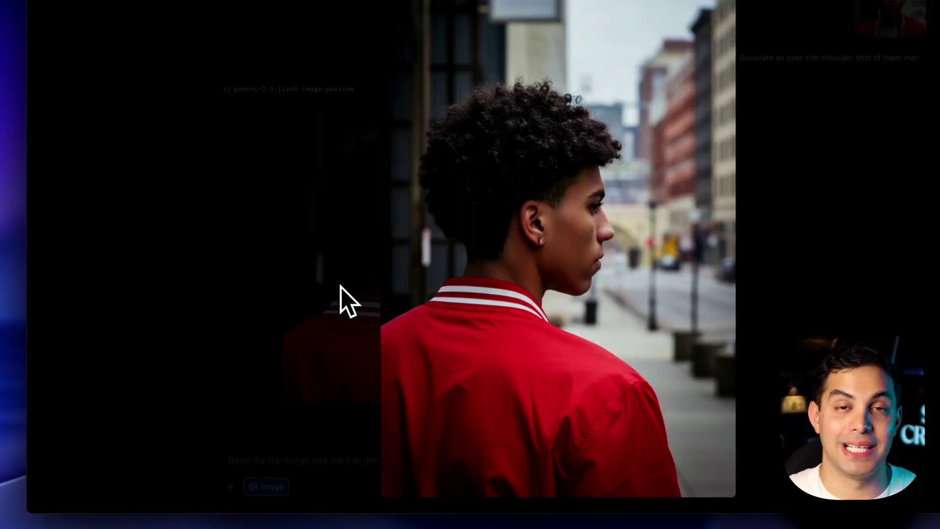
left_click(340, 286)
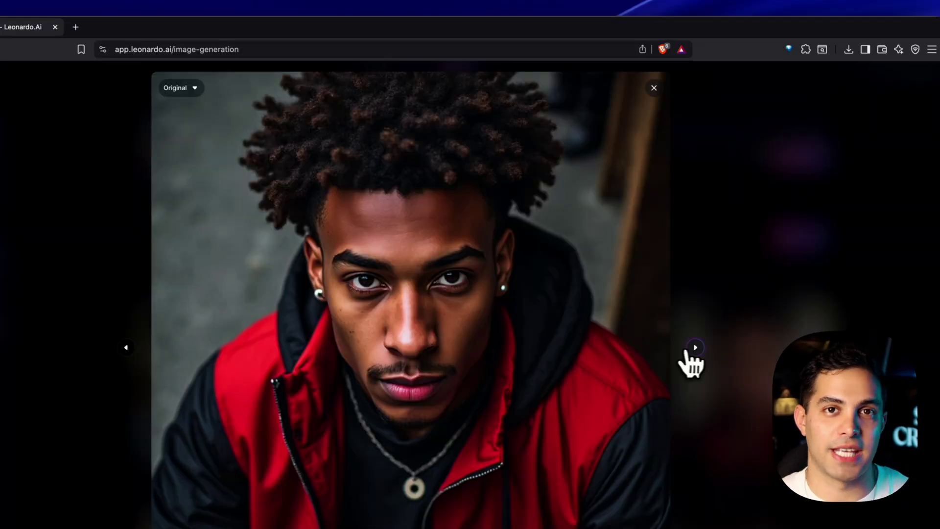
- Step through the Leonardo.Ai portraits to the man in the grey jacket
left_click(695, 347)
left_click(695, 348)
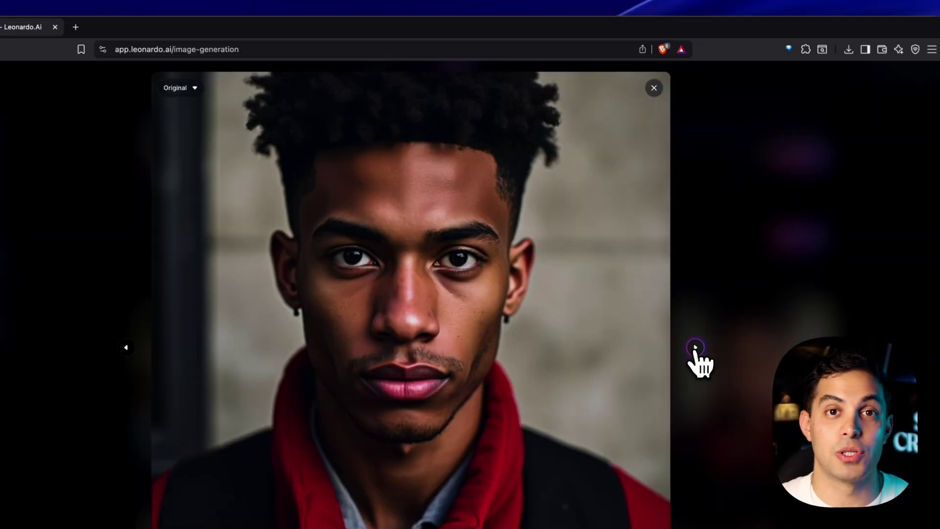
left_click(695, 348)
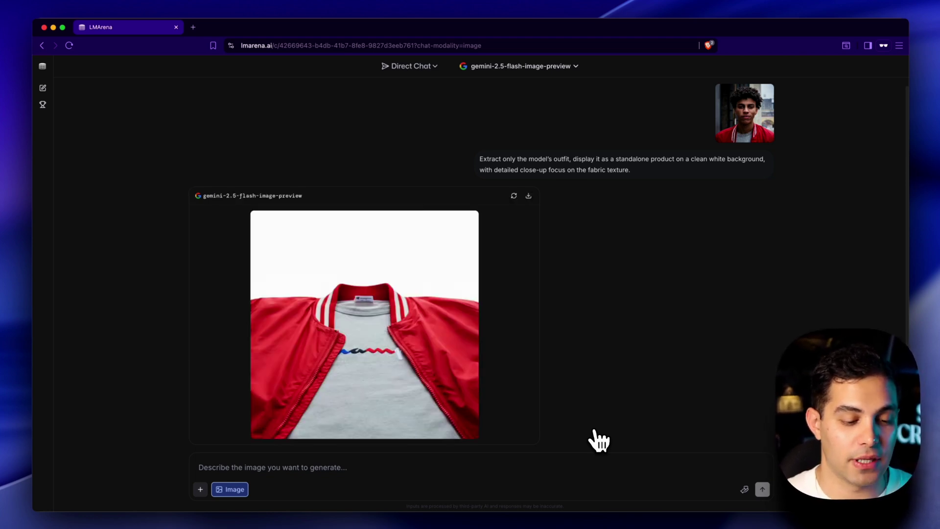
- Enlarge the red-jacket product shot on white, then view the original model photo
left_click(372, 349)
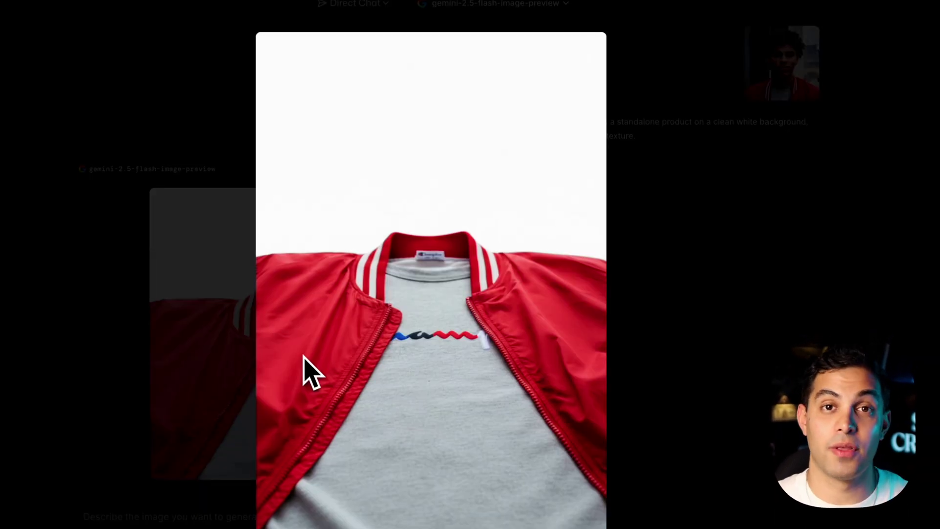
left_click(690, 340)
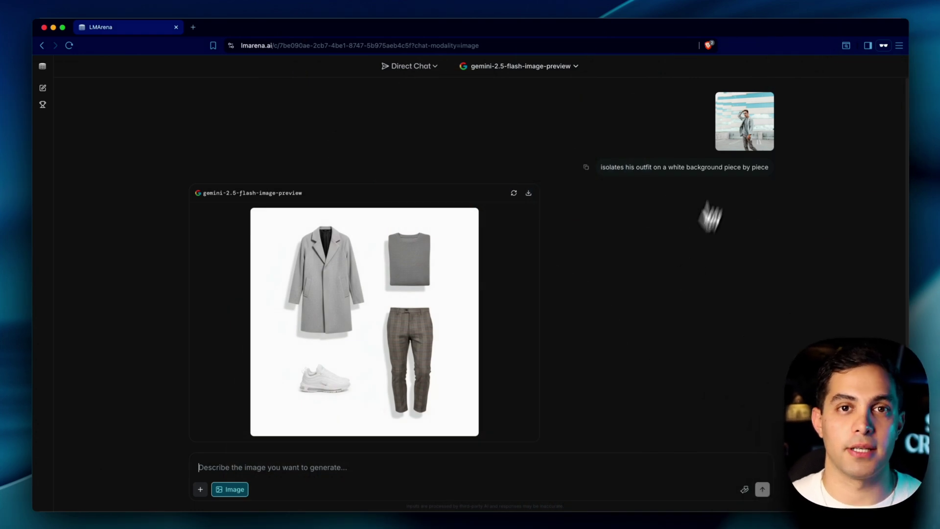
- Enlarge the man's uploaded photo, then view and close the generated grey-outfit shot on white background
left_click(733, 129)
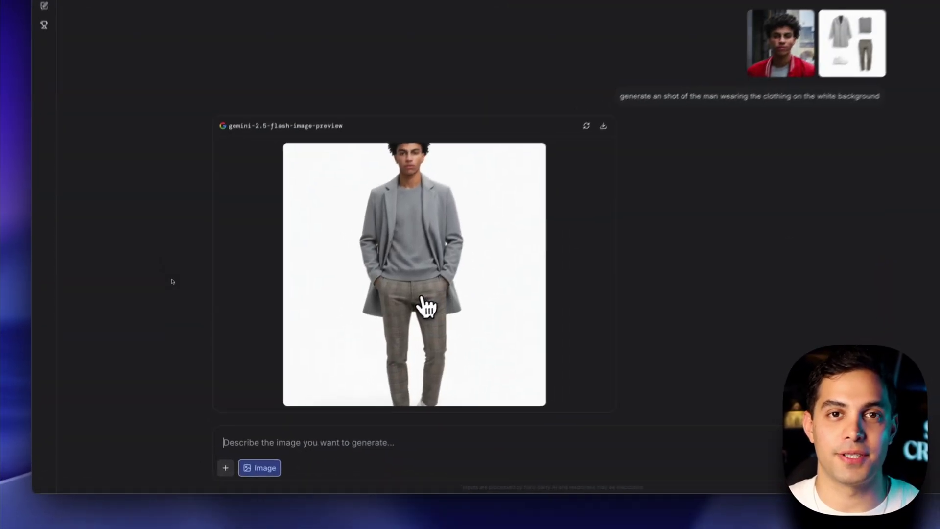
left_click(392, 321)
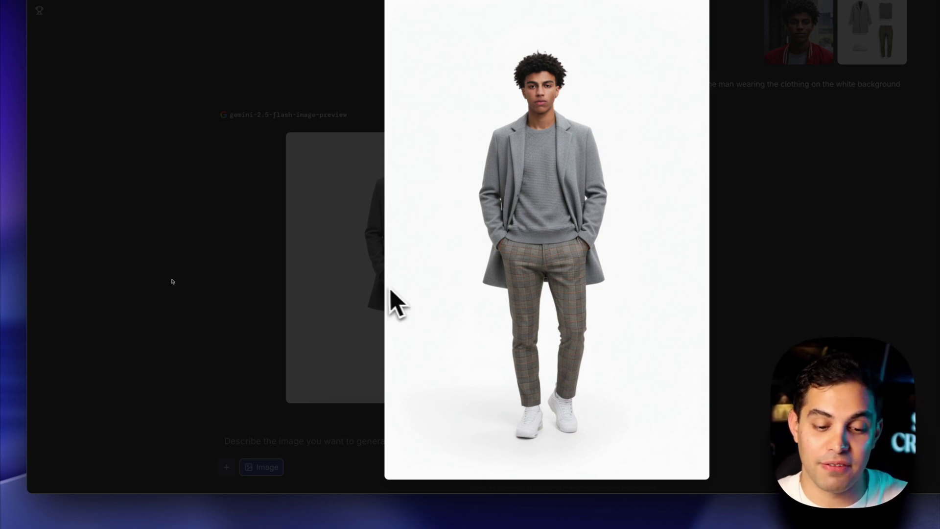
left_click(369, 286)
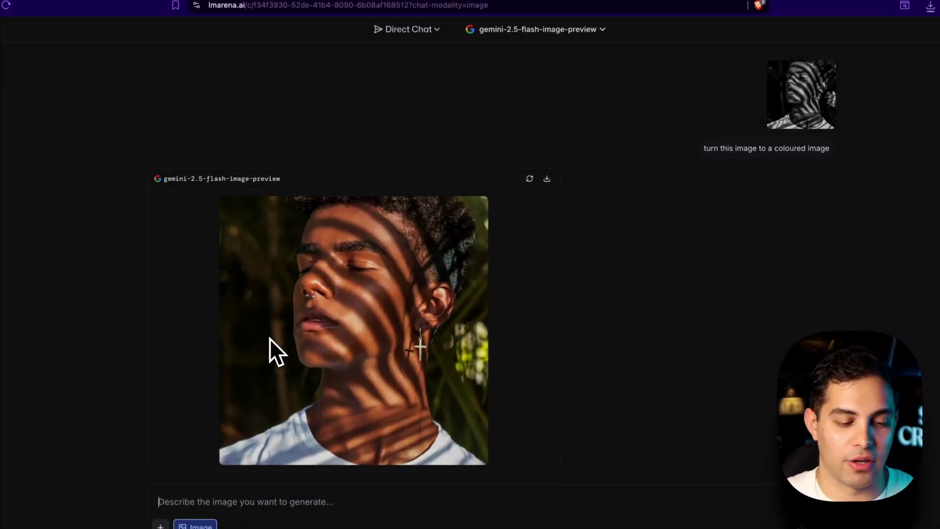
- Compare the colourised striped-shadow portrait with the original black-and-white portrait, viewing each enlarged
left_click(305, 333)
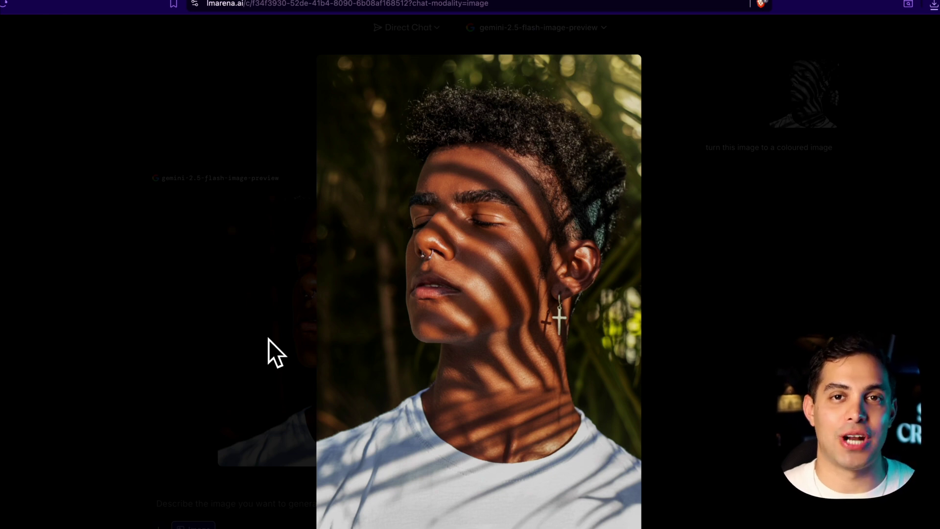
left_click(274, 350)
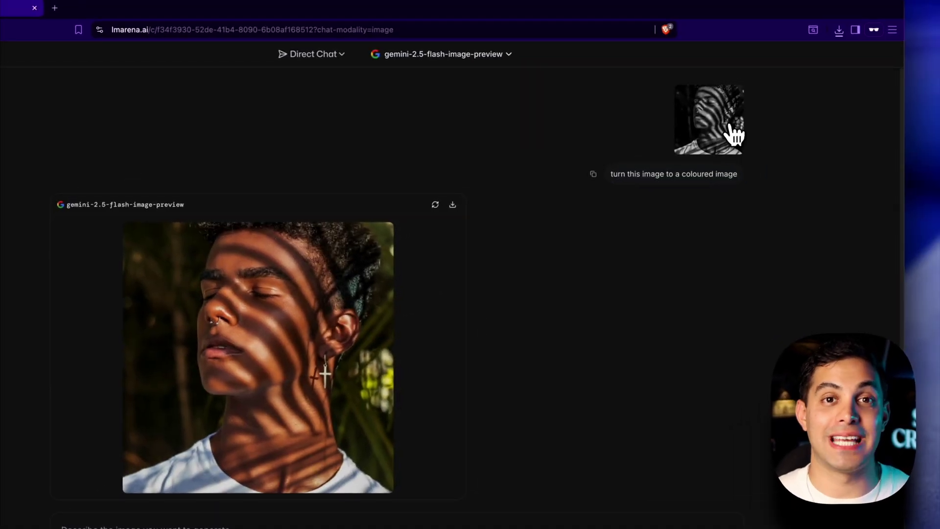
left_click(737, 128)
left_click(652, 242)
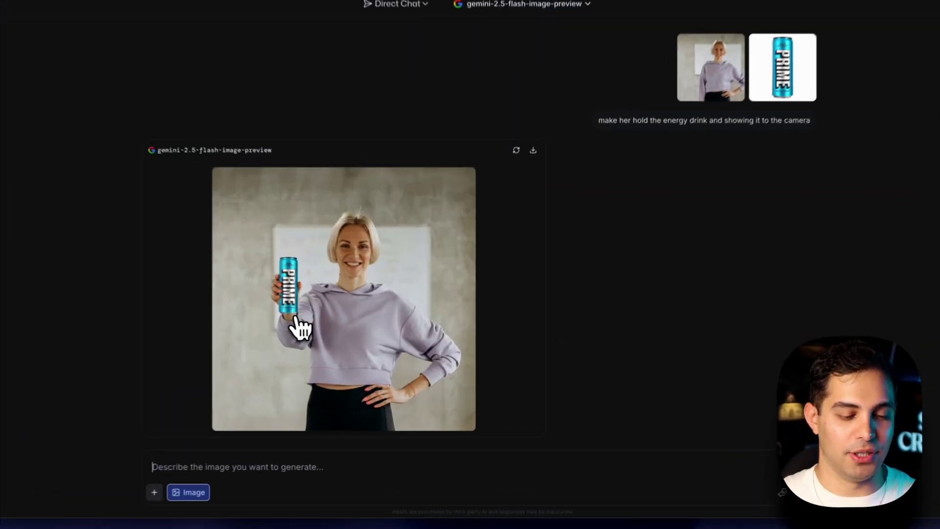
- View the PRIME can result, the woman's original photo and the ten-years-younger result enlarged
left_click(336, 338)
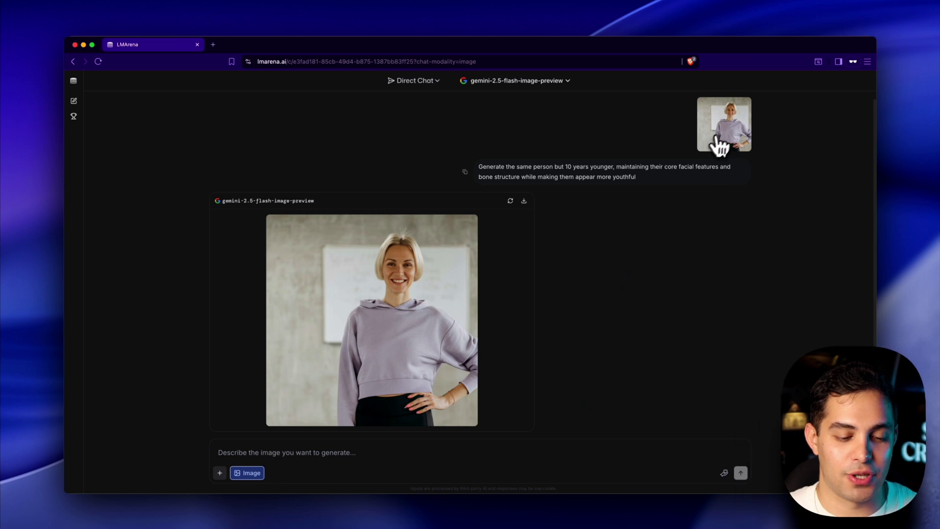
left_click(718, 145)
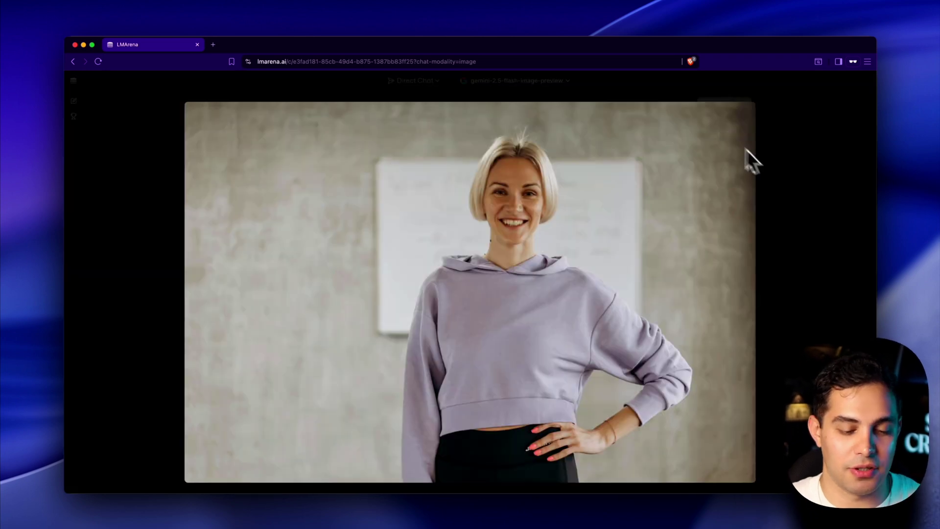
left_click(782, 171)
left_click(403, 309)
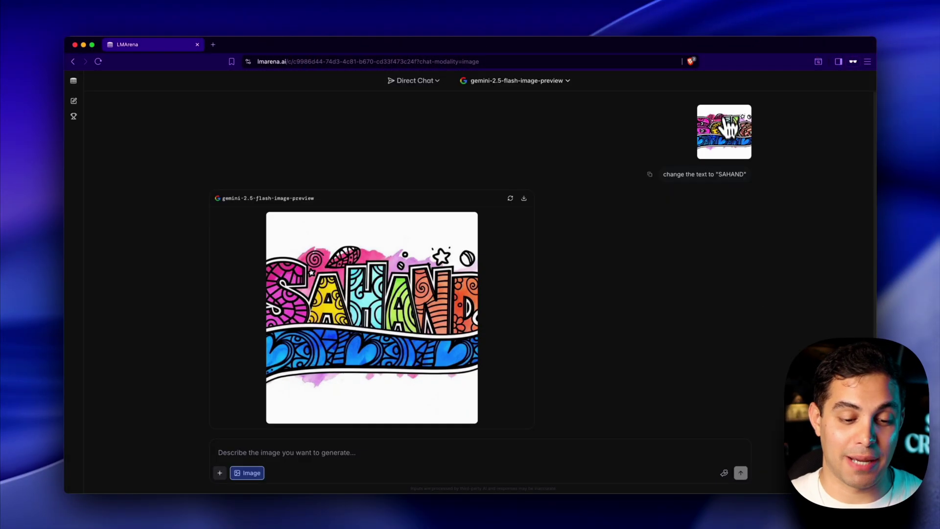
- Enlarge the original colourful lettering artwork for comparison, then close the preview
left_click(719, 130)
left_click(701, 272)
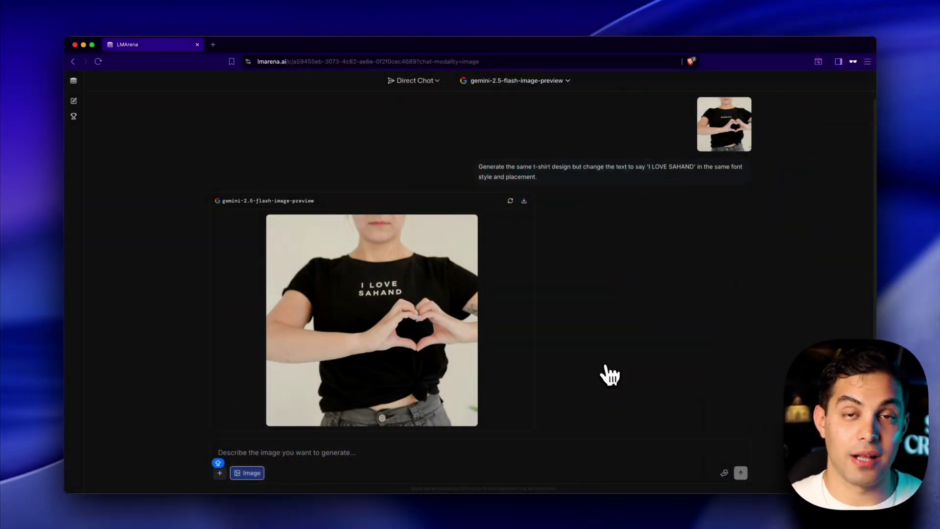
left_click(336, 305)
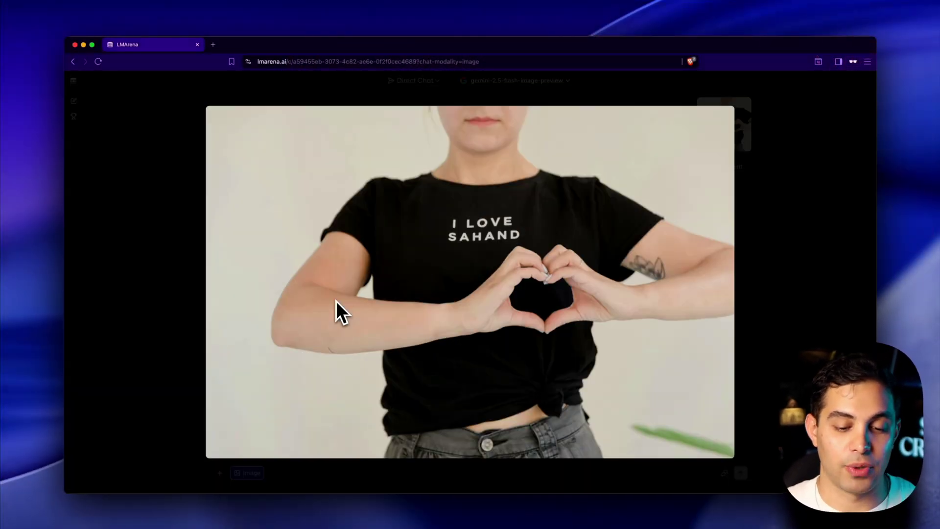